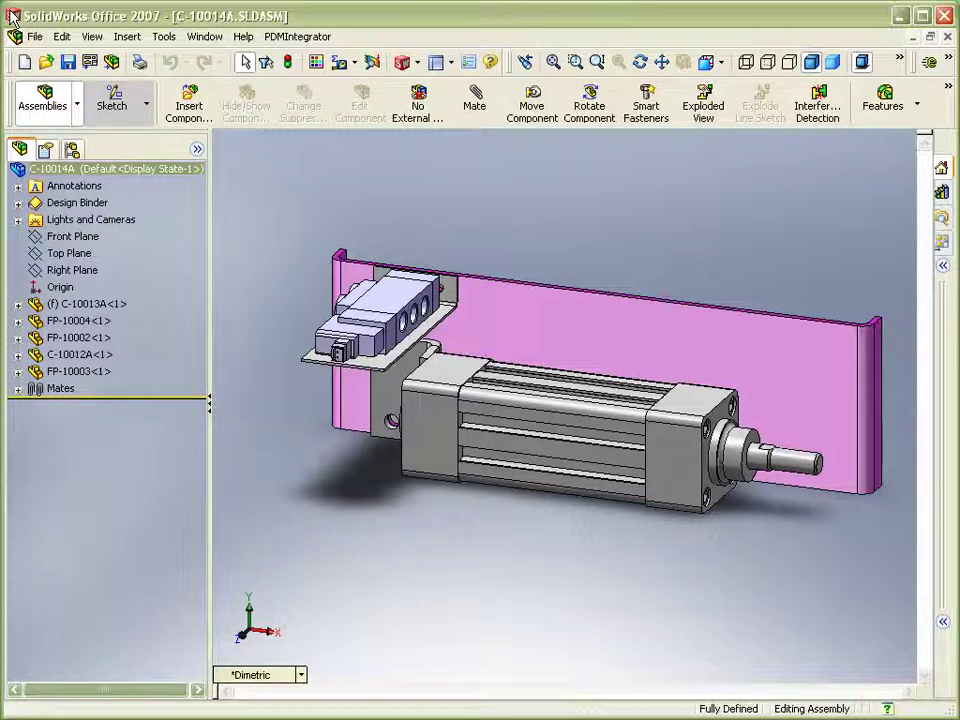
# Step: Select the C-10012A bracket in the C-10014A tree and show the open-documents list
pyautogui.click(74, 356)
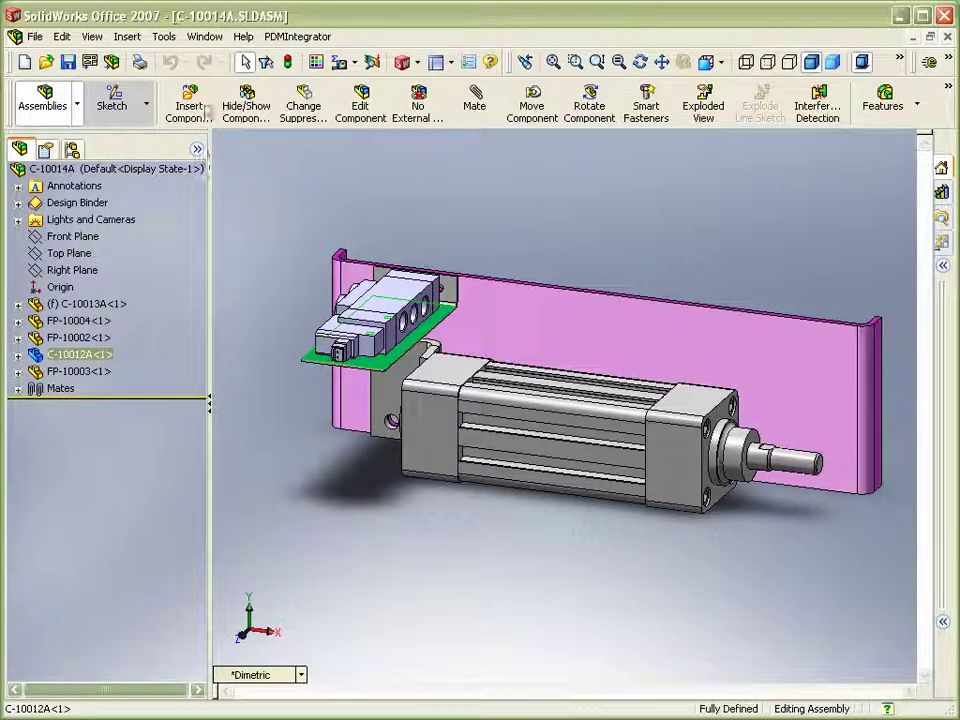
pyautogui.click(205, 37)
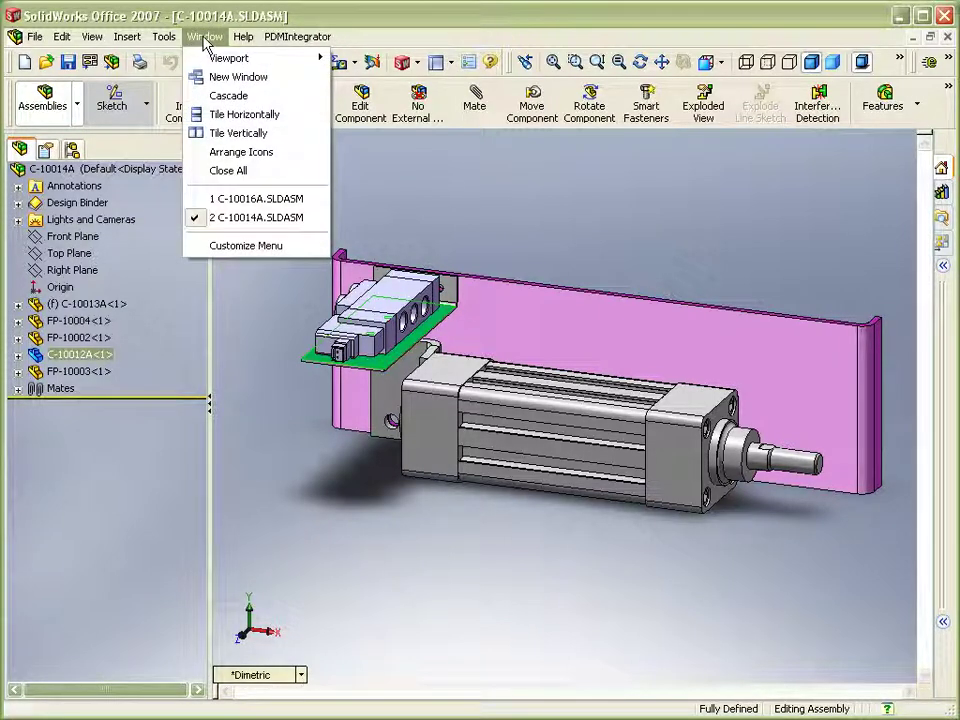
# Step: Switch to C-10016A.SLDASM, check both C-10012A bracket instances, then close the assembly
pyautogui.click(253, 200)
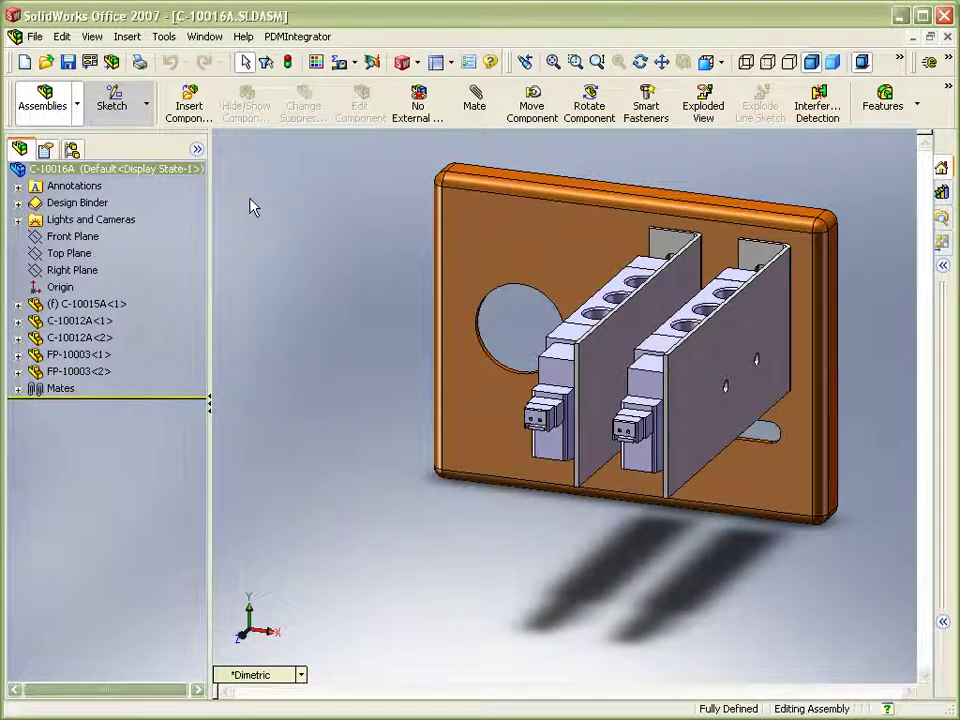
pyautogui.click(78, 322)
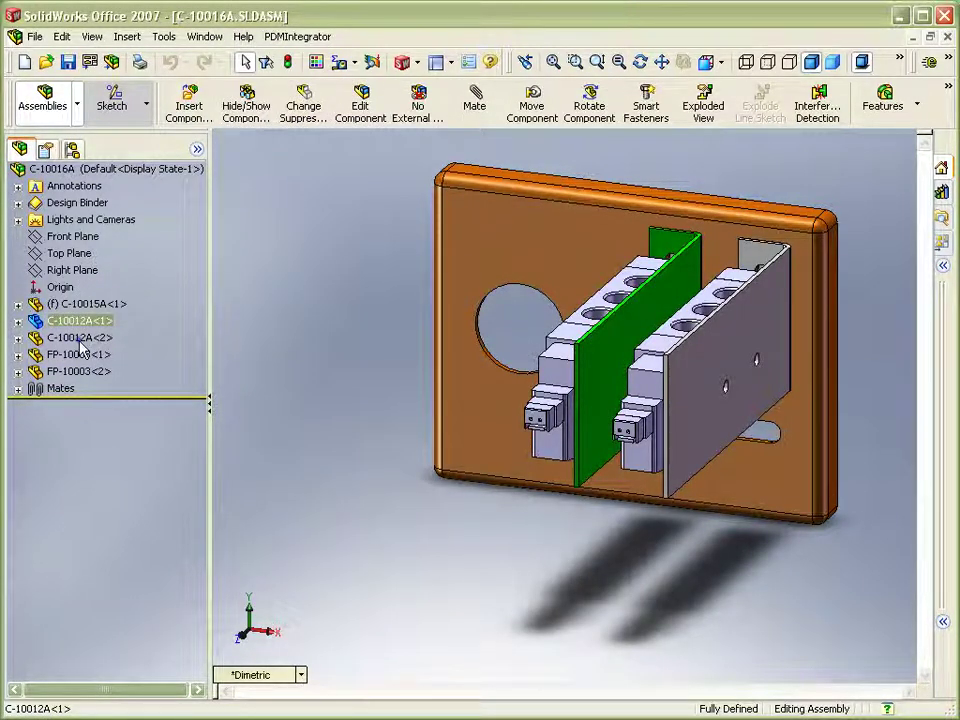
pyautogui.click(79, 338)
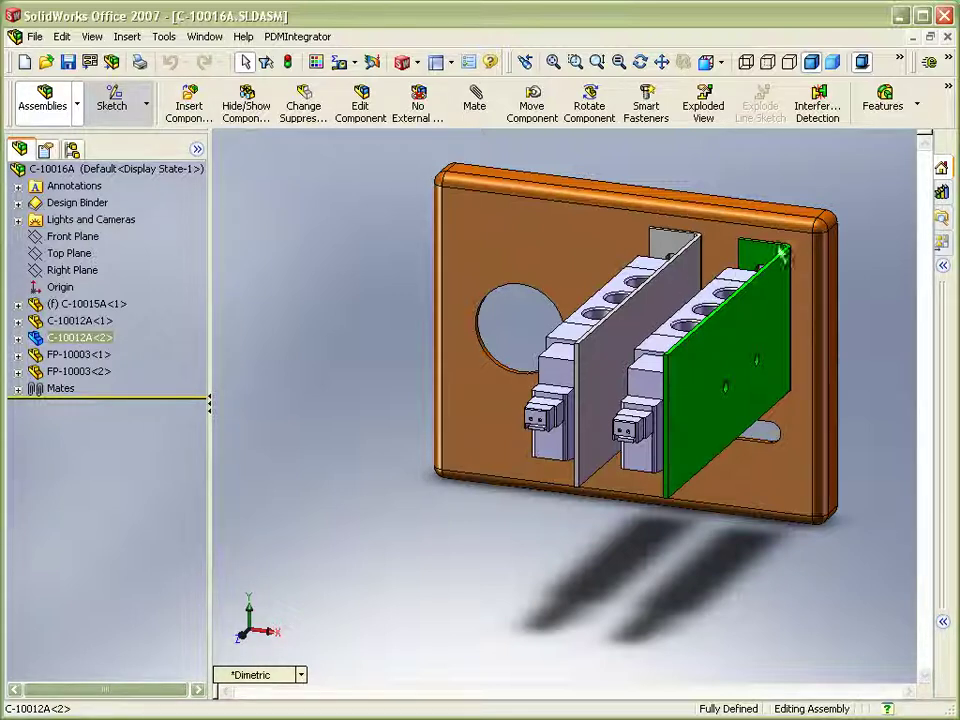
pyautogui.click(946, 37)
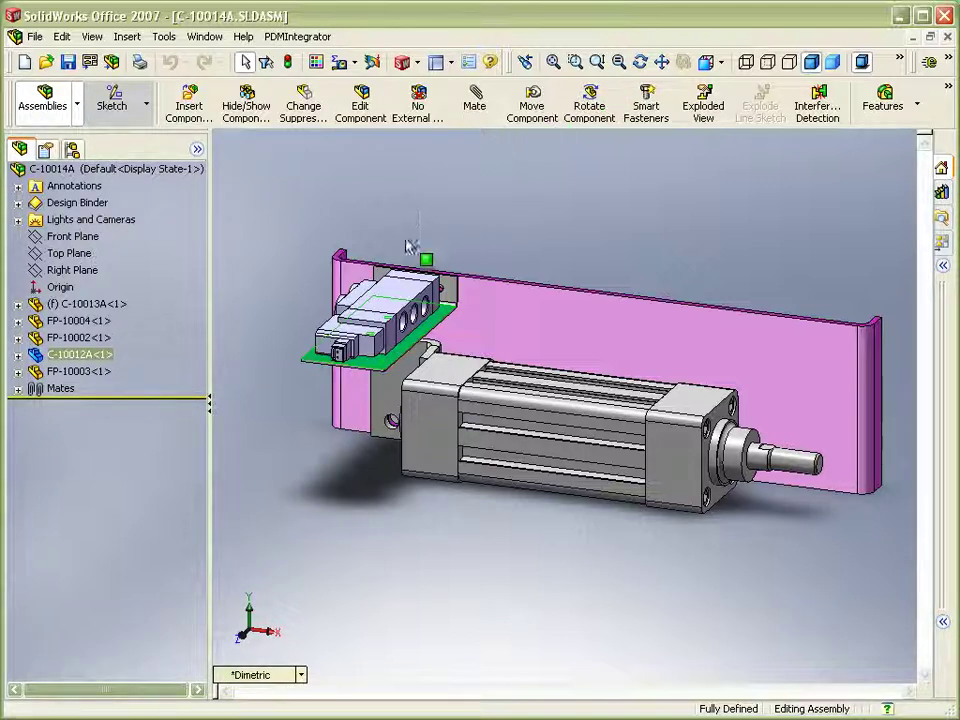
# Step: Edit C-10012A in context, chamfer two outer plate edges 10 mm × 45°, return to Dimetric view
pyautogui.rightClick(386, 368)
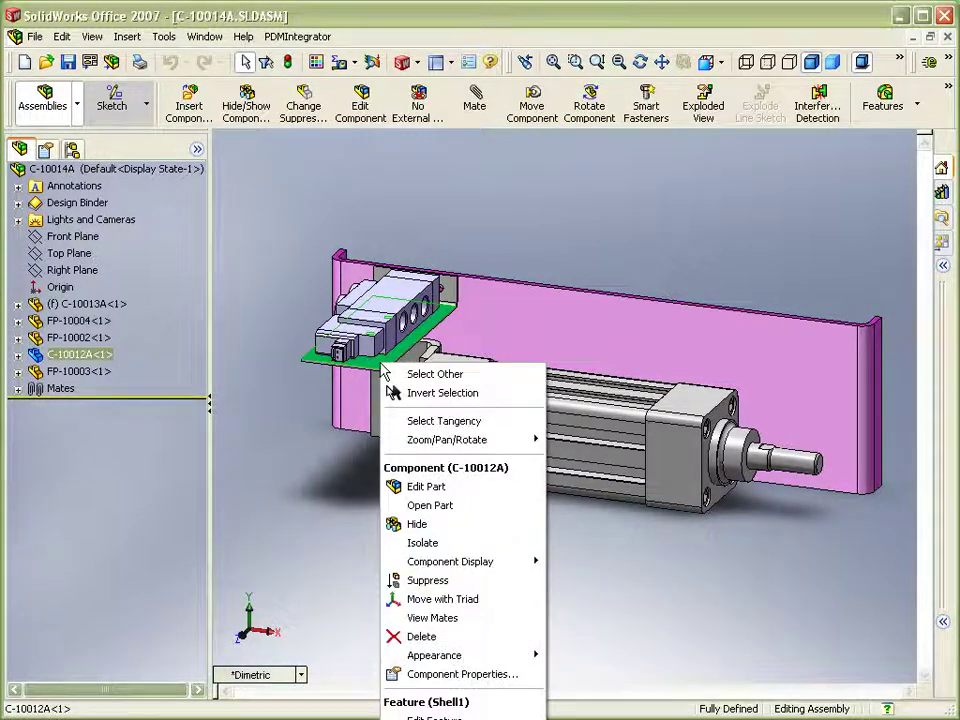
pyautogui.click(433, 487)
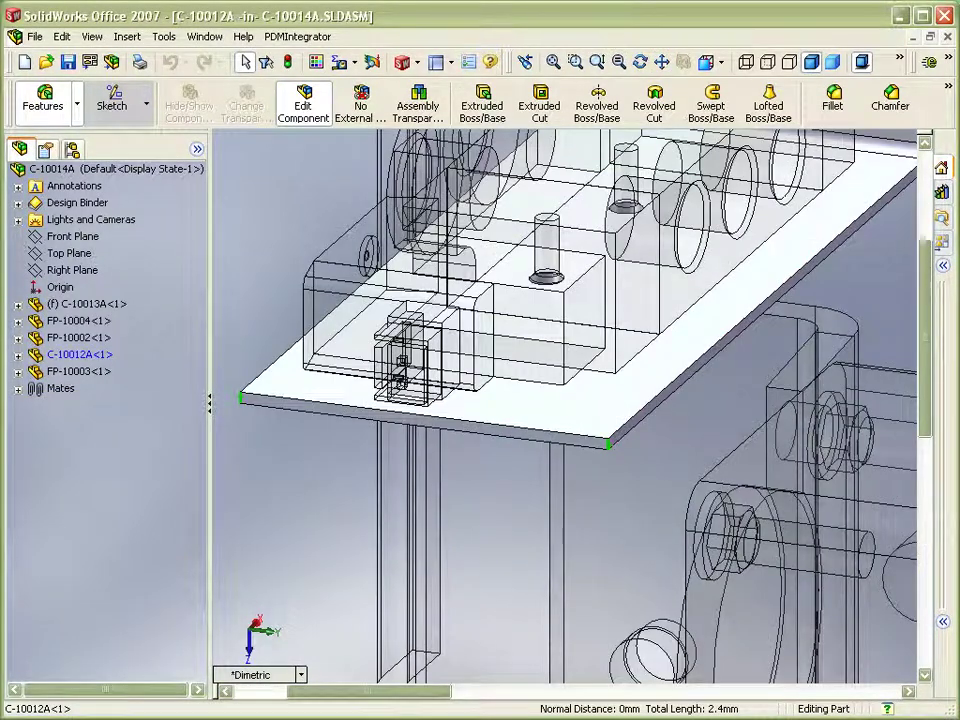
pyautogui.click(512, 445)
pyautogui.click(890, 100)
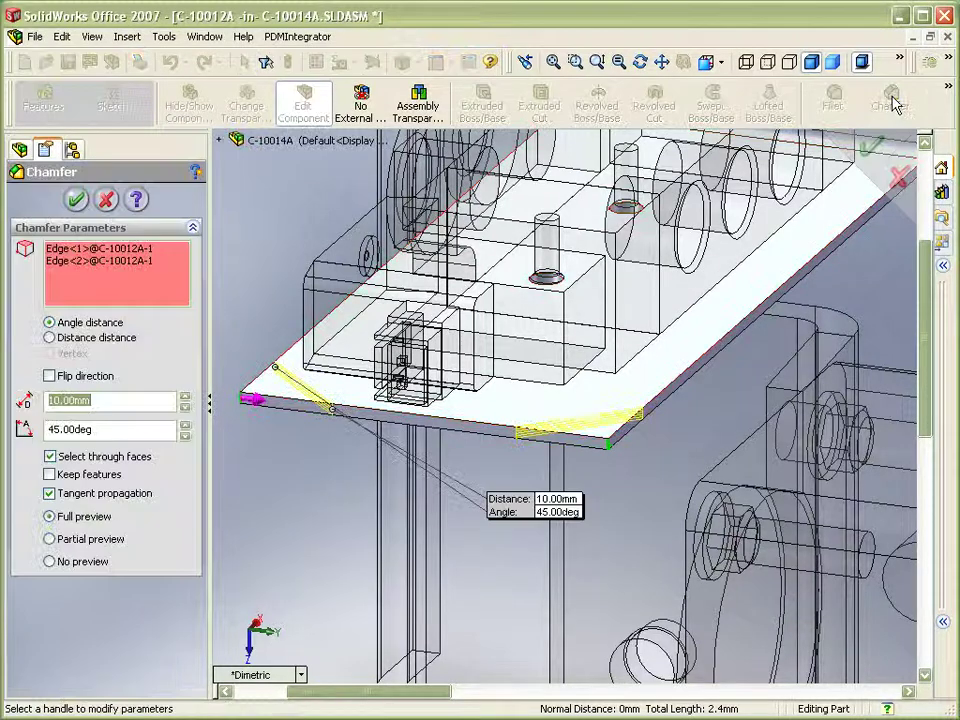
pyautogui.click(76, 199)
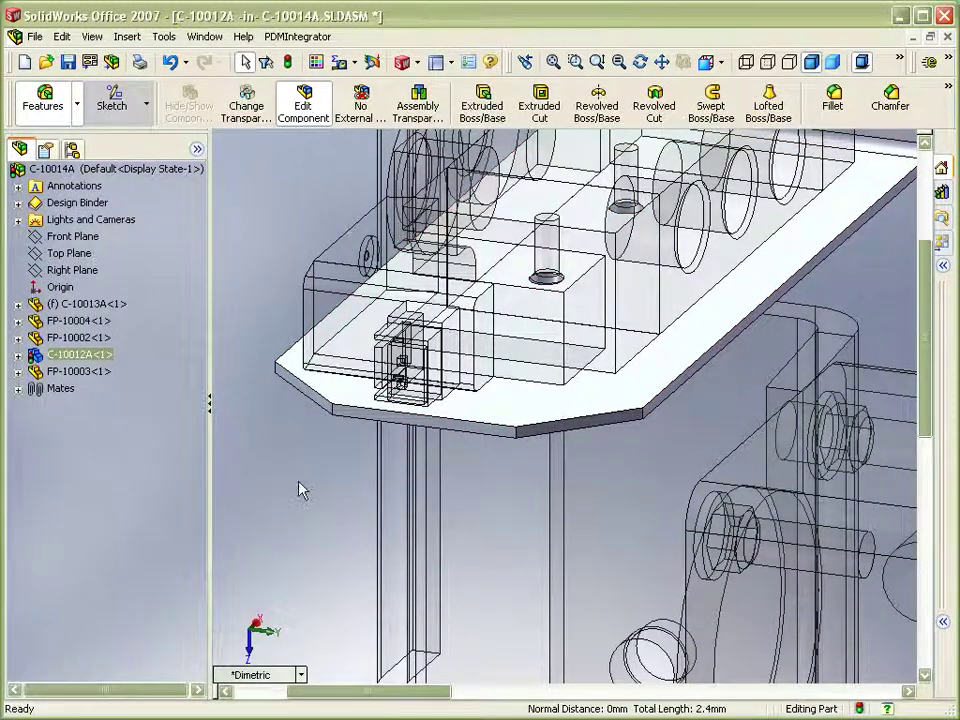
pyautogui.click(300, 675)
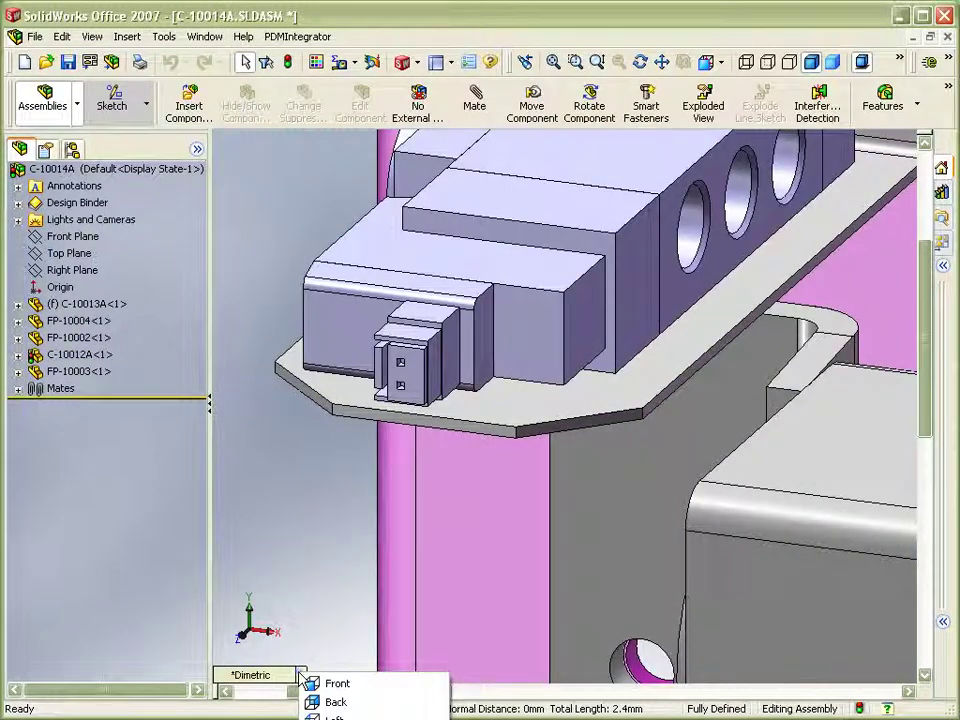
pyautogui.click(300, 675)
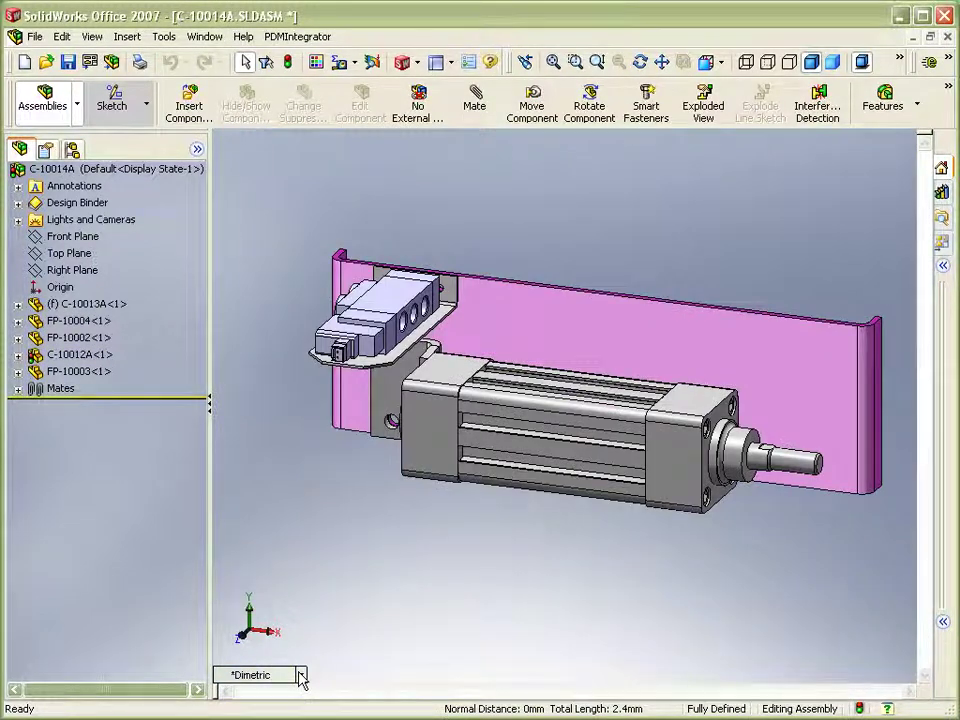
# Step: Save a new issue via PDMIntegrator, advancing C-10014A and C-10012A to issue 2
pyautogui.click(314, 39)
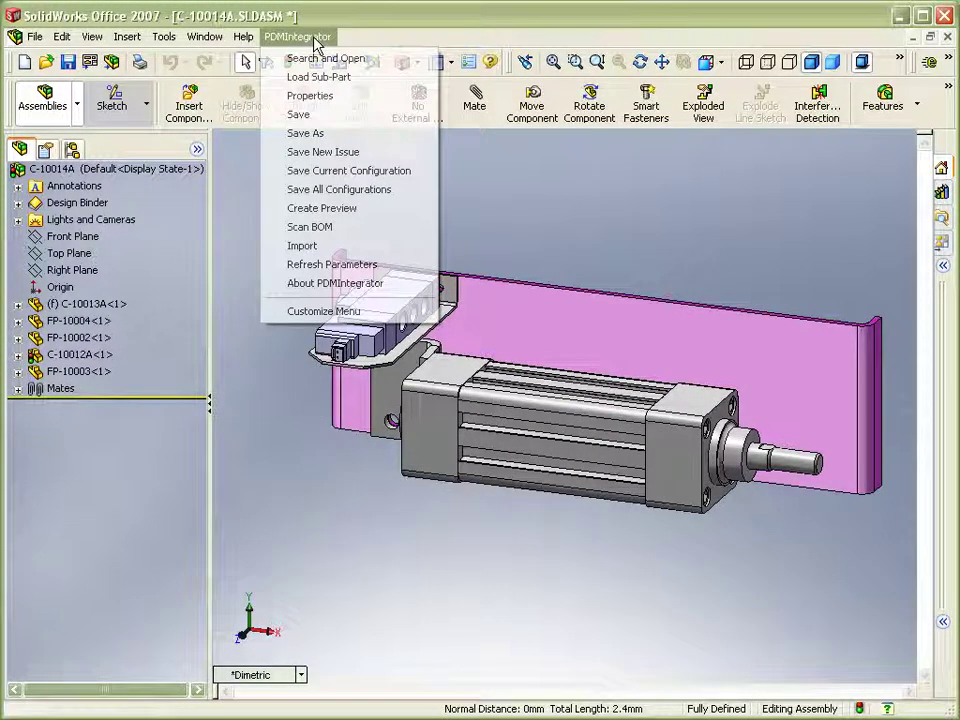
pyautogui.click(345, 152)
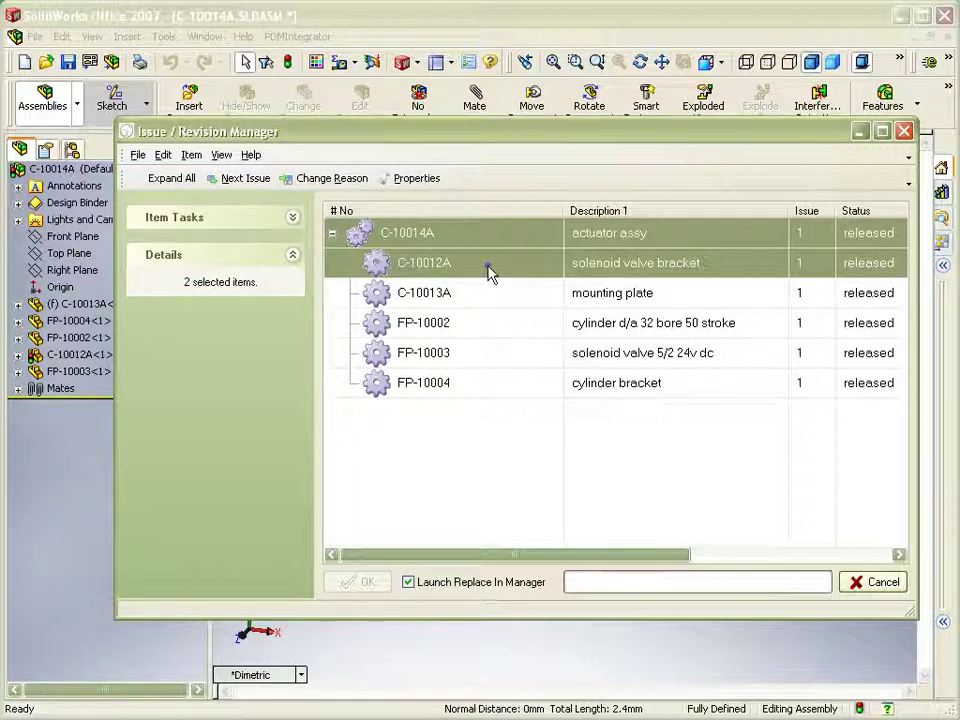
pyautogui.click(243, 182)
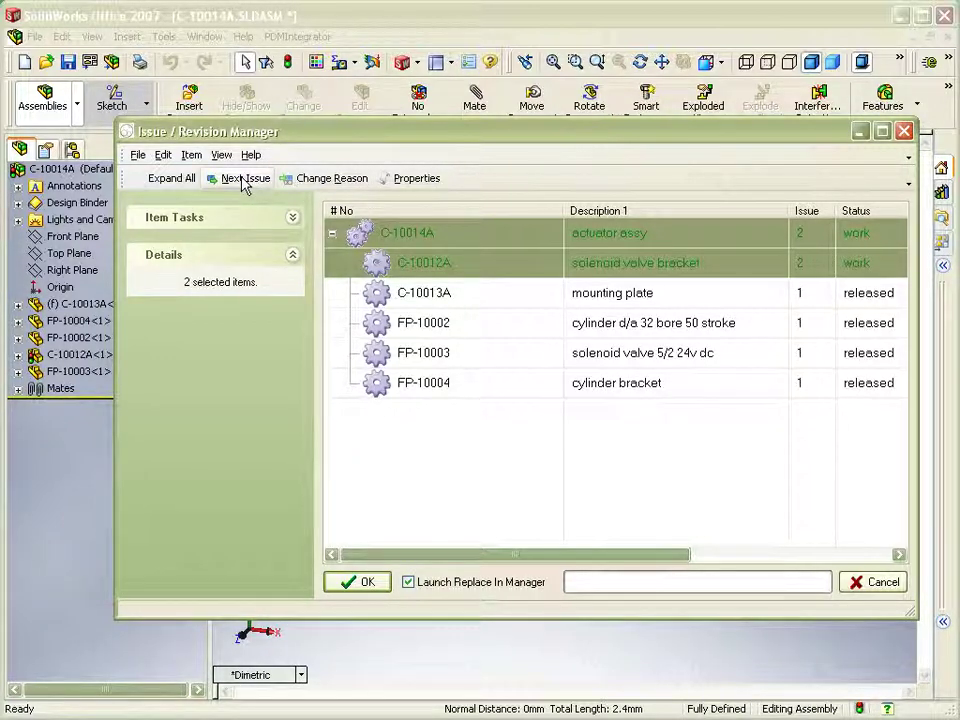
# Step: Record change ECN-0219, 'chf added to bracket - ease assy', as the up-issue reason
pyautogui.click(322, 180)
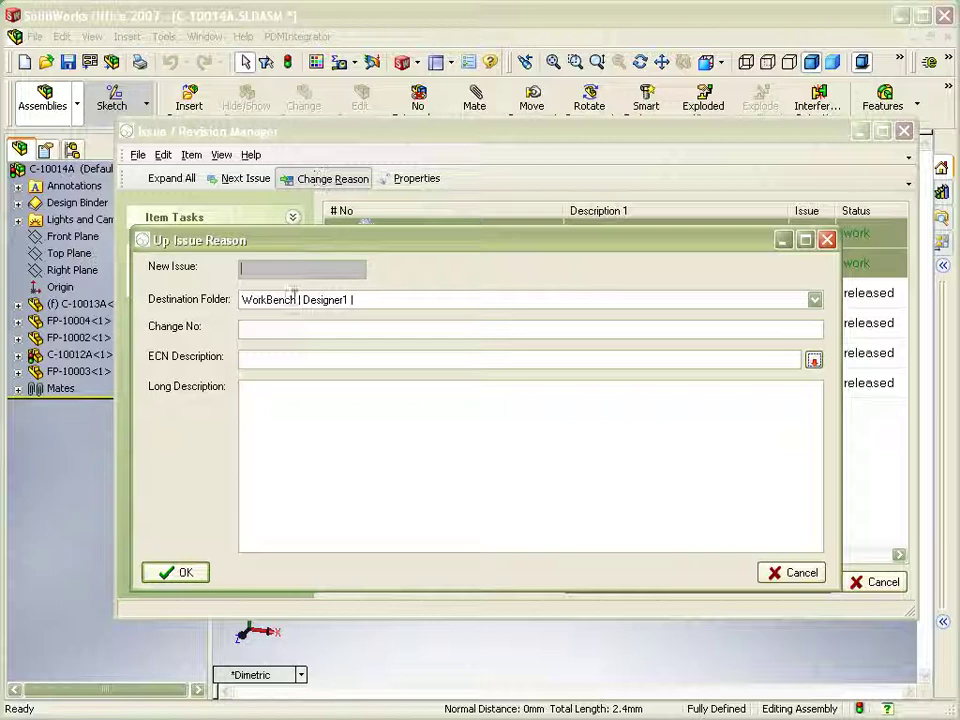
pyautogui.click(291, 327)
pyautogui.write('ECN-0219')
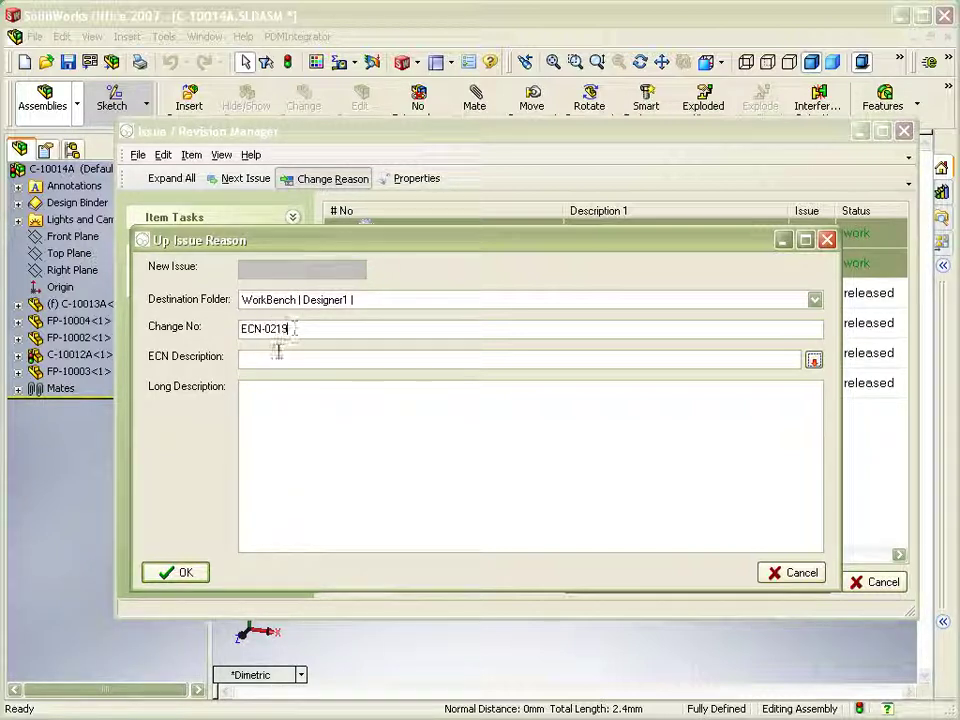
pyautogui.click(278, 360)
pyautogui.write('chf added')
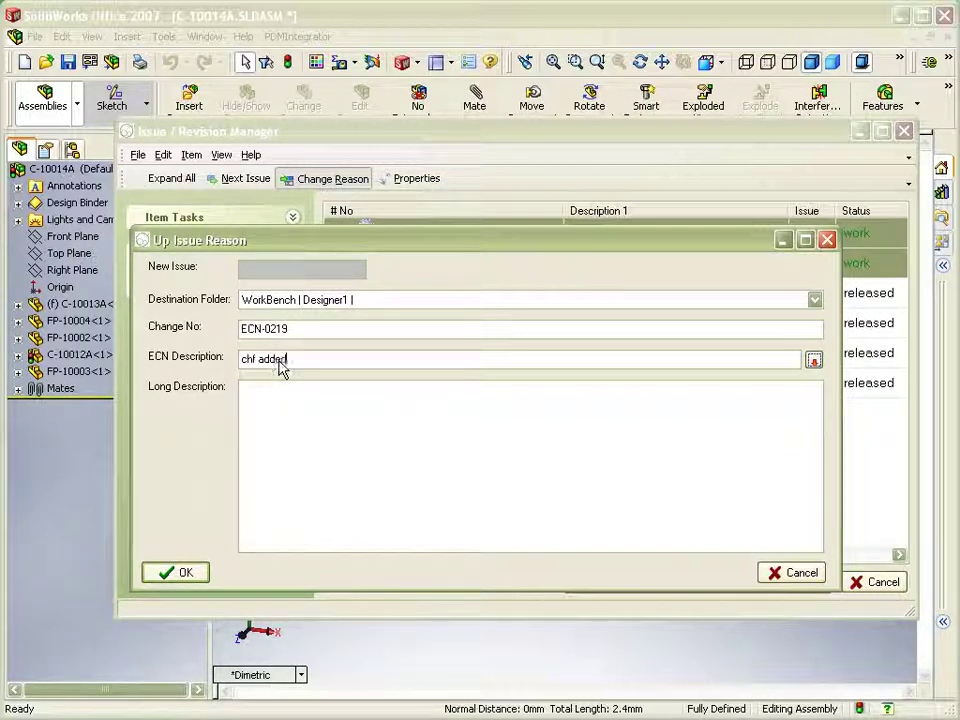
pyautogui.write(' to bracket')
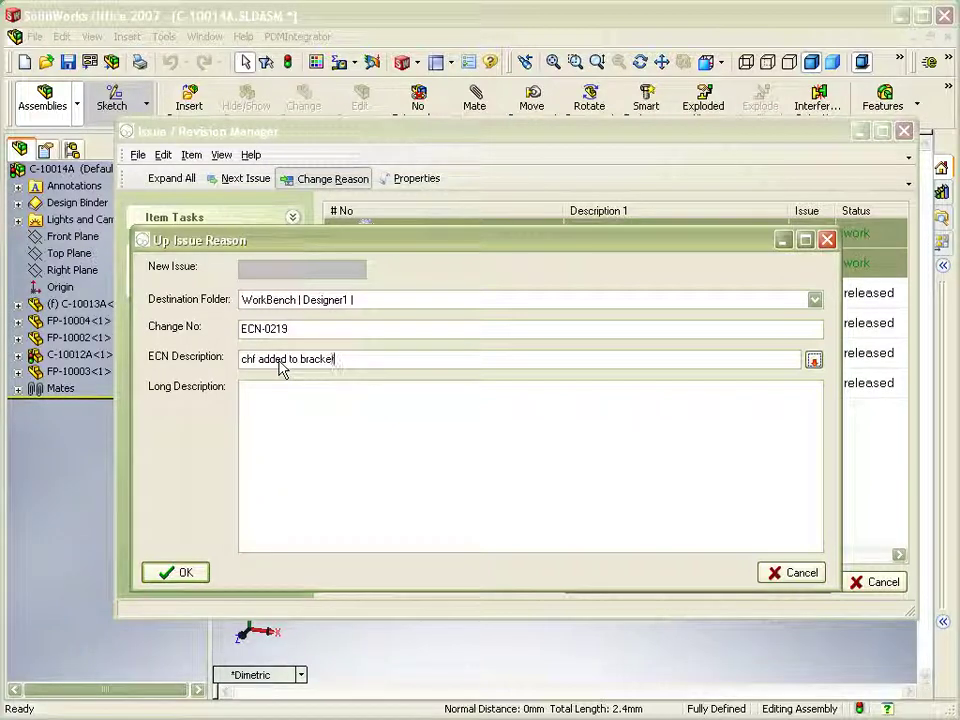
pyautogui.click(814, 359)
pyautogui.write('- e')
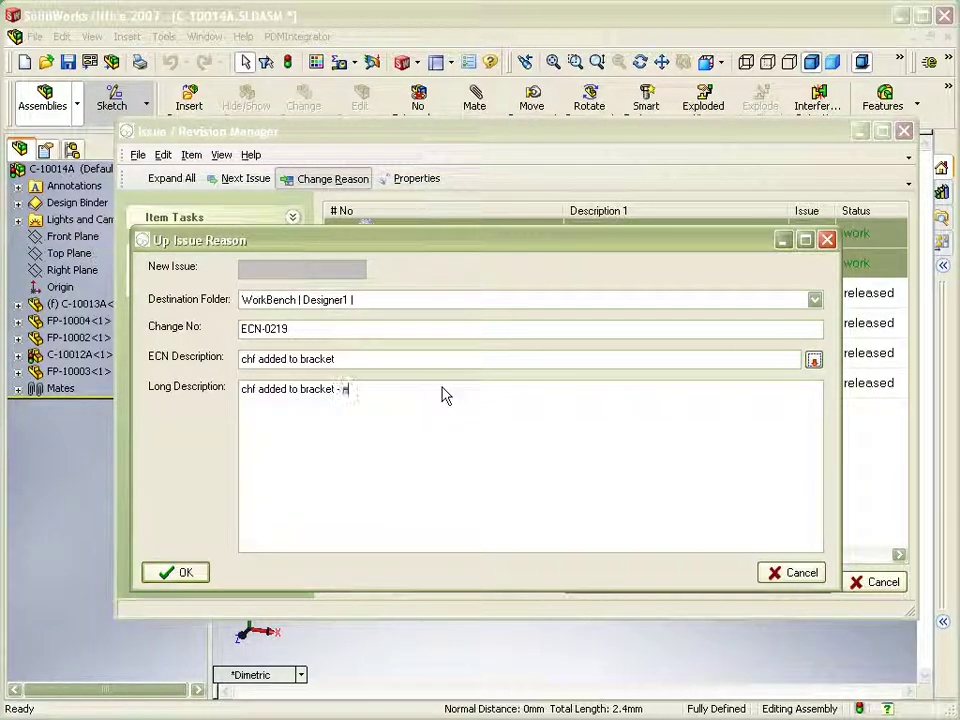
pyautogui.write('ase assy')
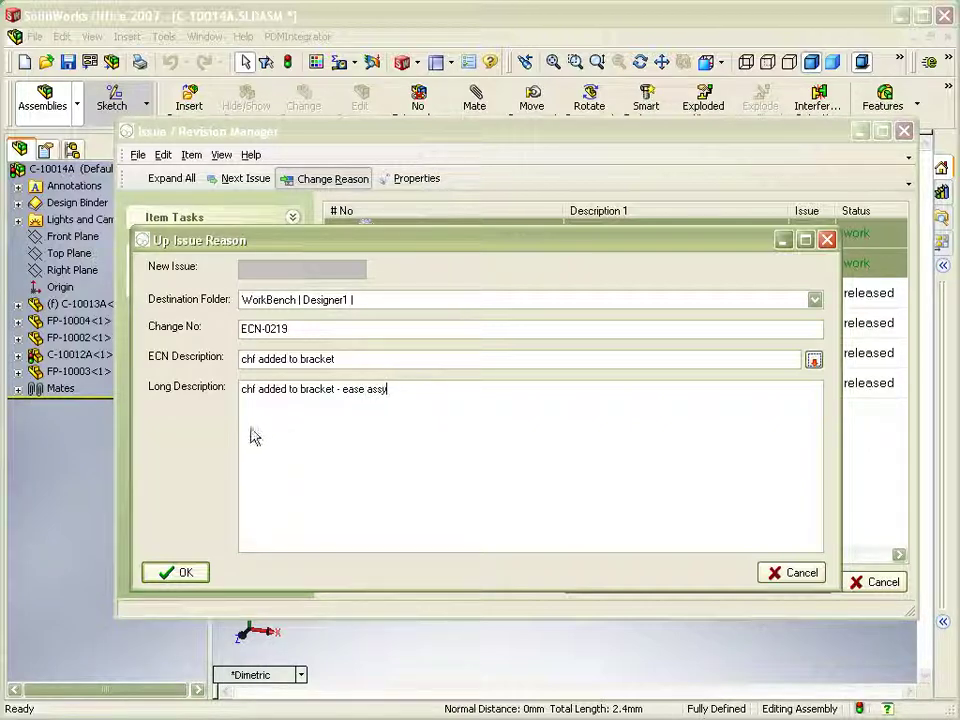
pyautogui.click(184, 572)
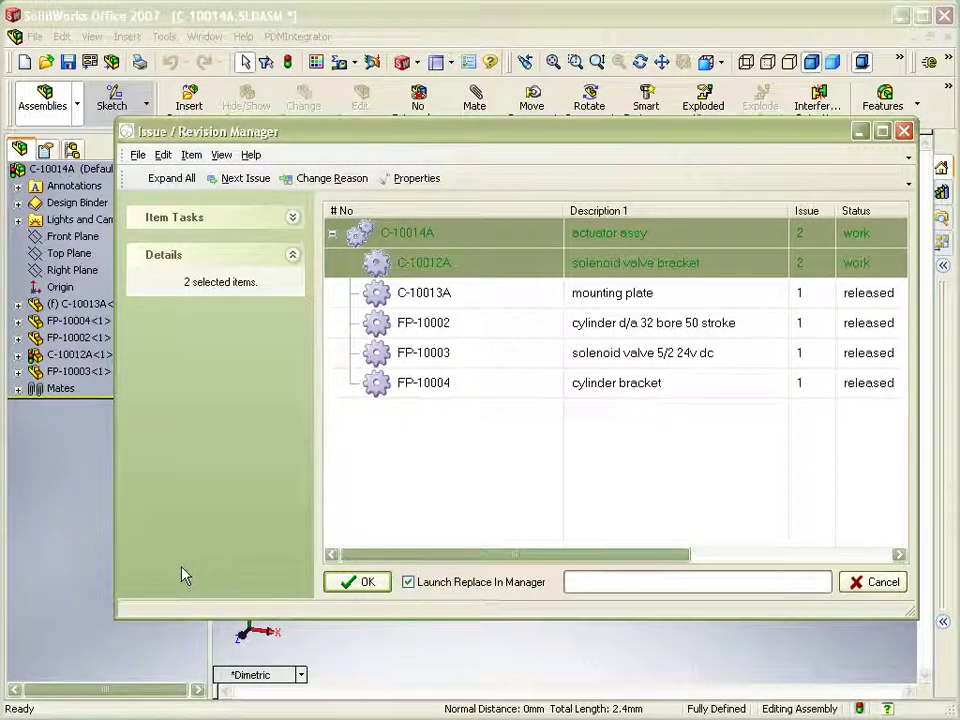
# Step: Keep Launch Replace In Manager enabled and confirm the issue-2 updates
pyautogui.click(408, 582)
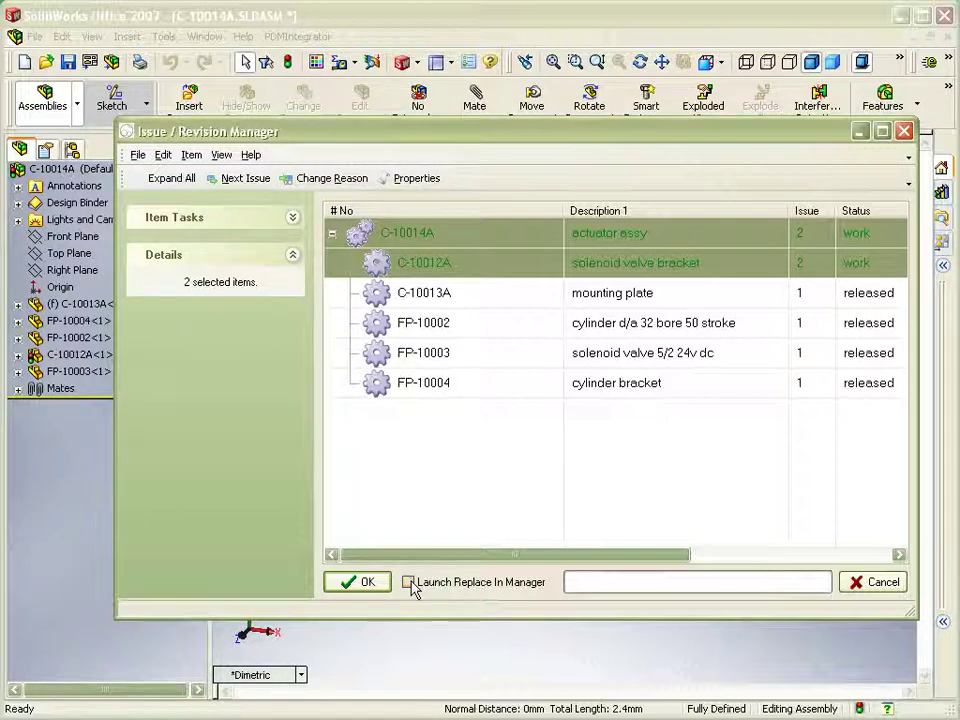
pyautogui.click(409, 582)
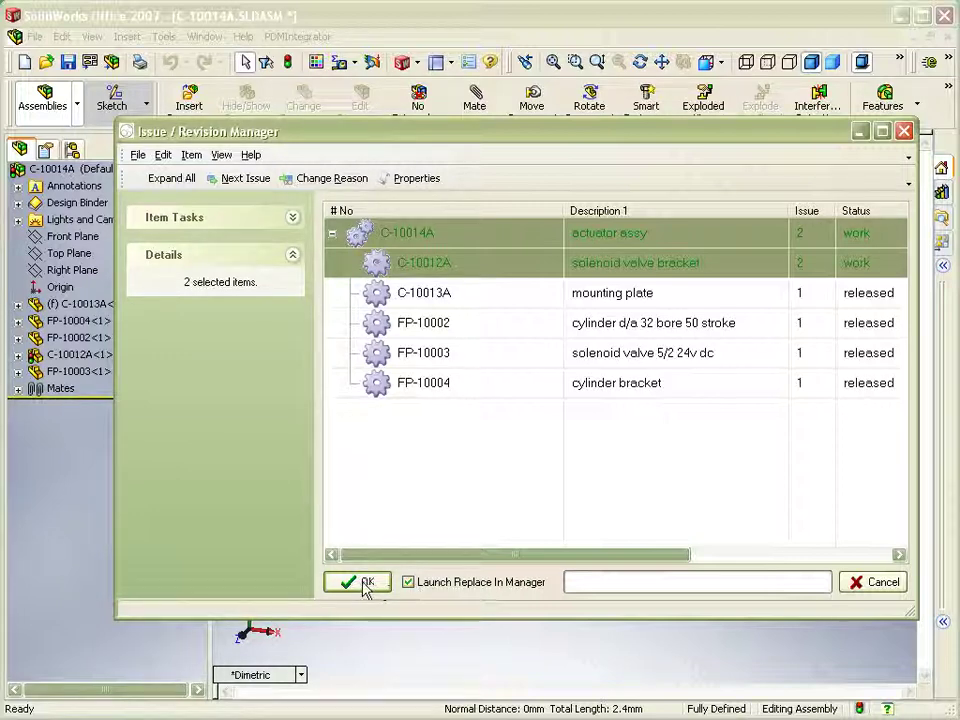
pyautogui.click(363, 585)
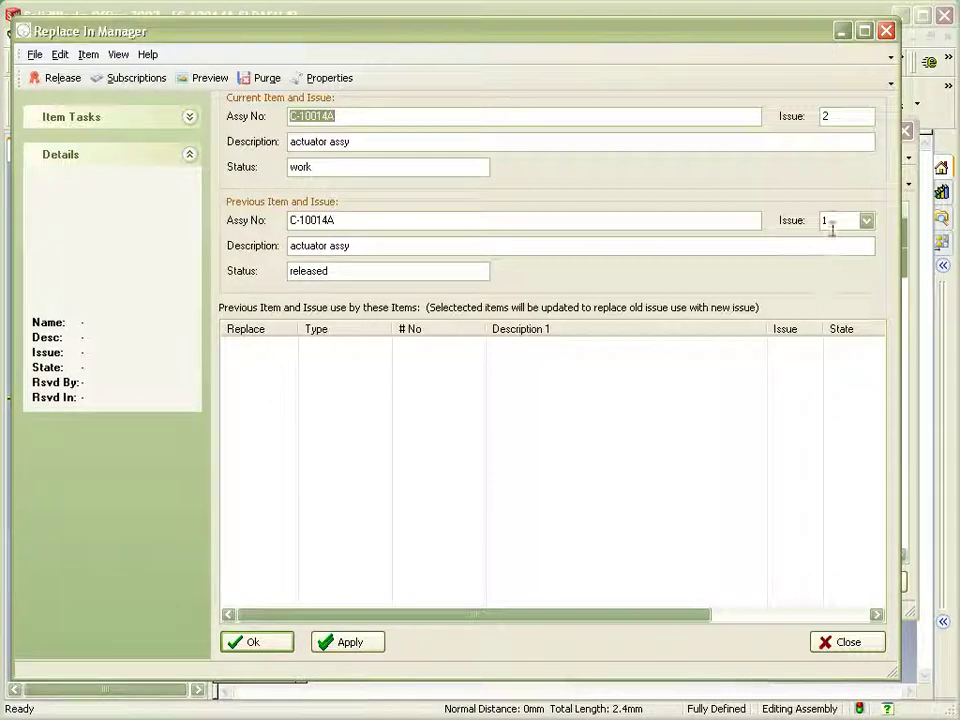
# Step: Review C-10014A issue 2 details against issue 1 and accept the replacement
pyautogui.click(459, 120)
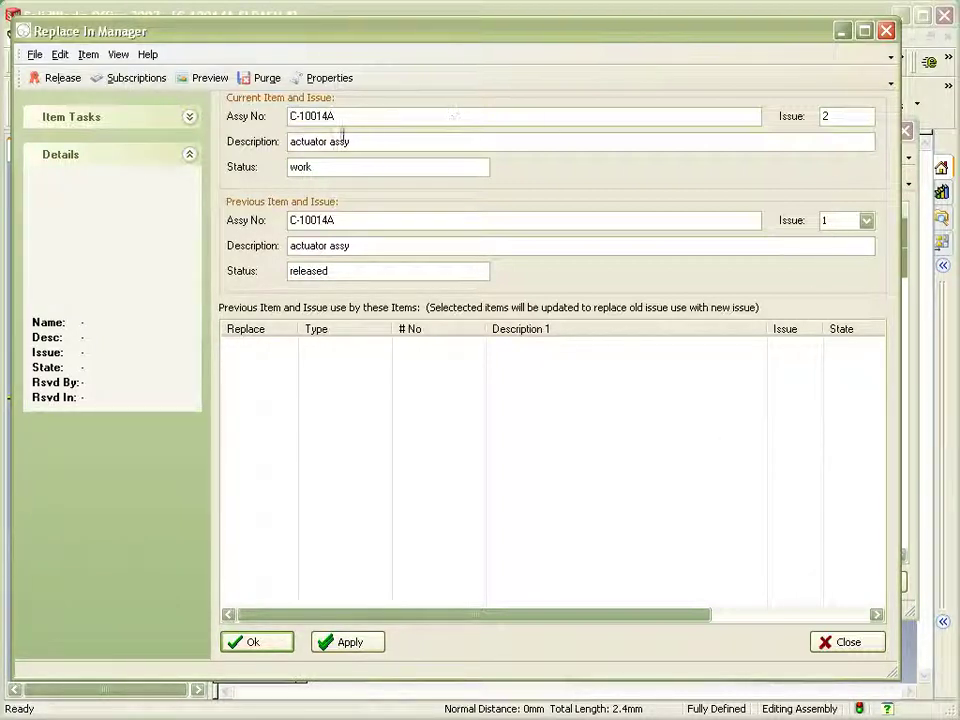
pyautogui.moveTo(345, 141); pyautogui.dragTo(285, 141)
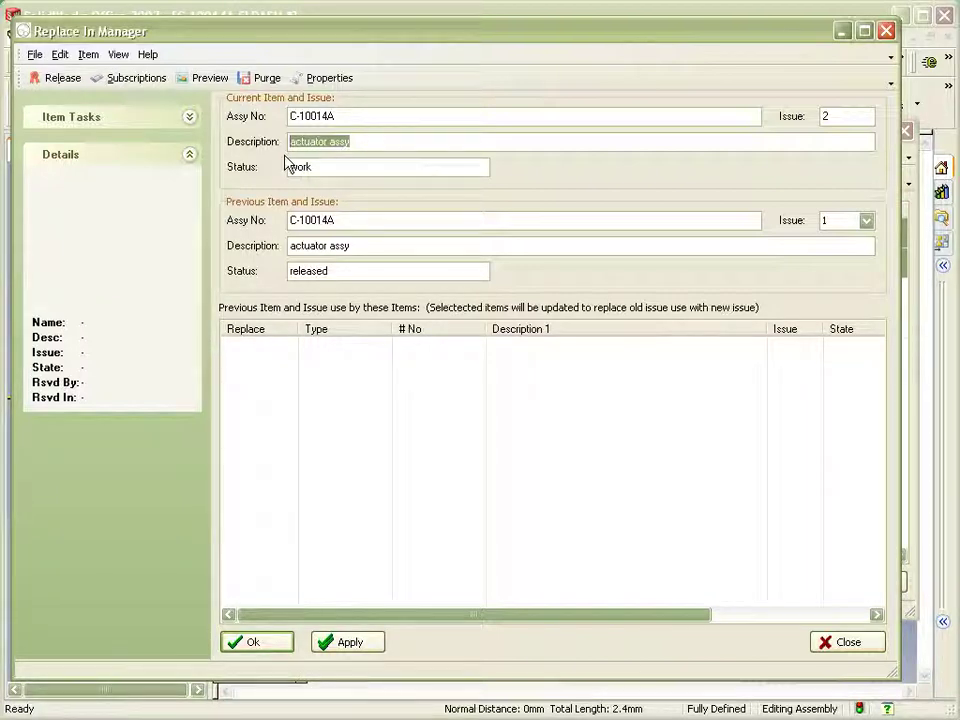
pyautogui.click(254, 644)
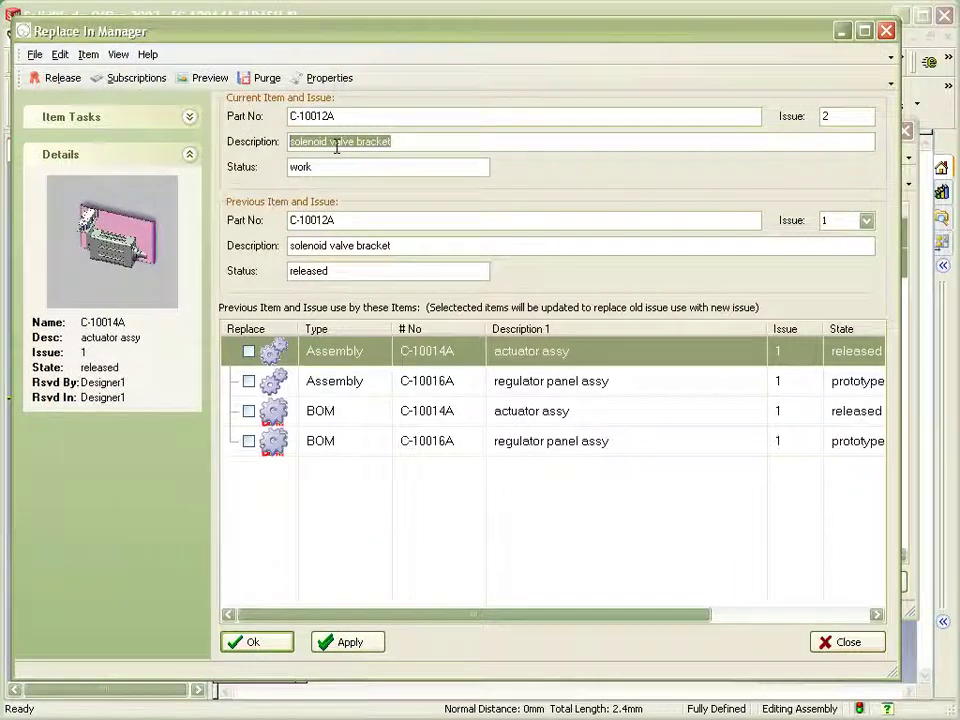
# Step: Check the C-10012A issue 2 entry and select the regulator panel assy C-10016A row
pyautogui.click(833, 118)
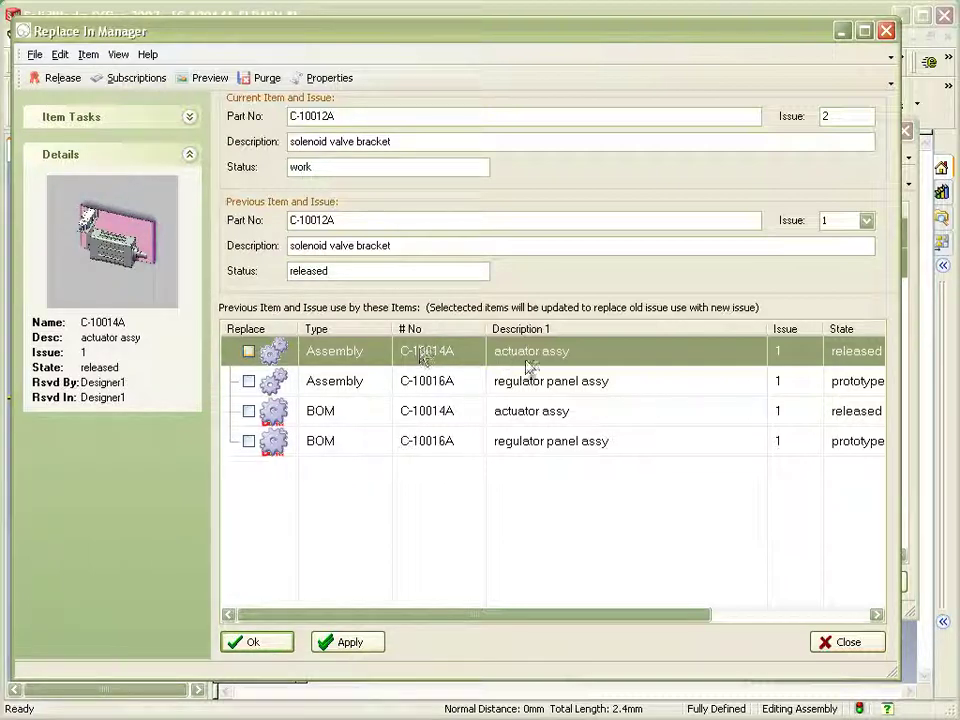
pyautogui.click(551, 388)
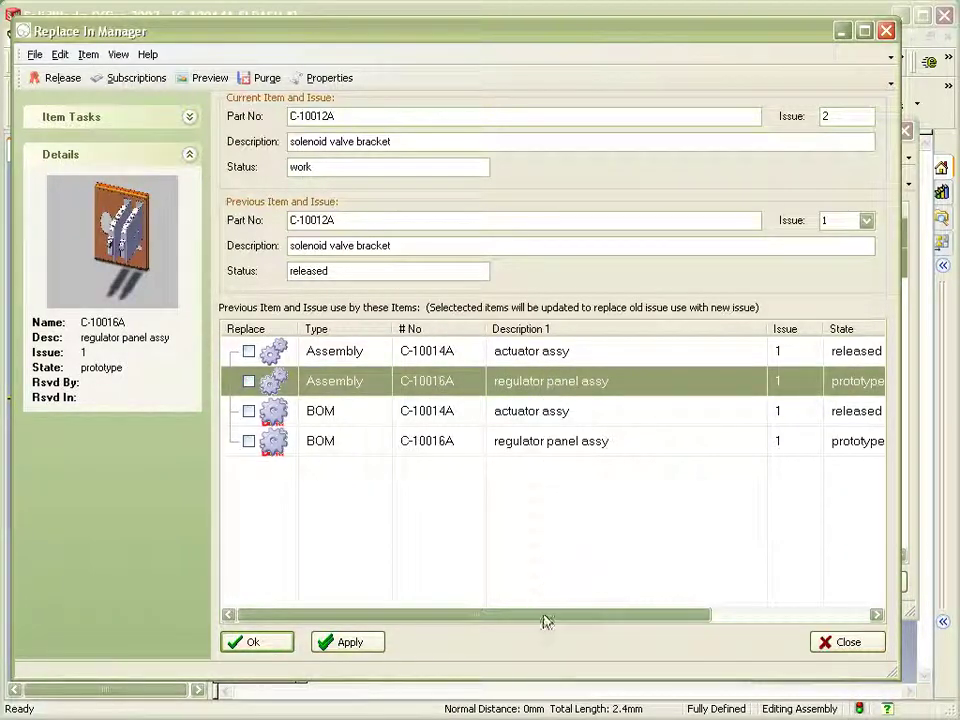
# Step: Reserve regulator panel assy C-10016A without reserving its required components
pyautogui.moveTo(544, 621); pyautogui.dragTo(681, 621)
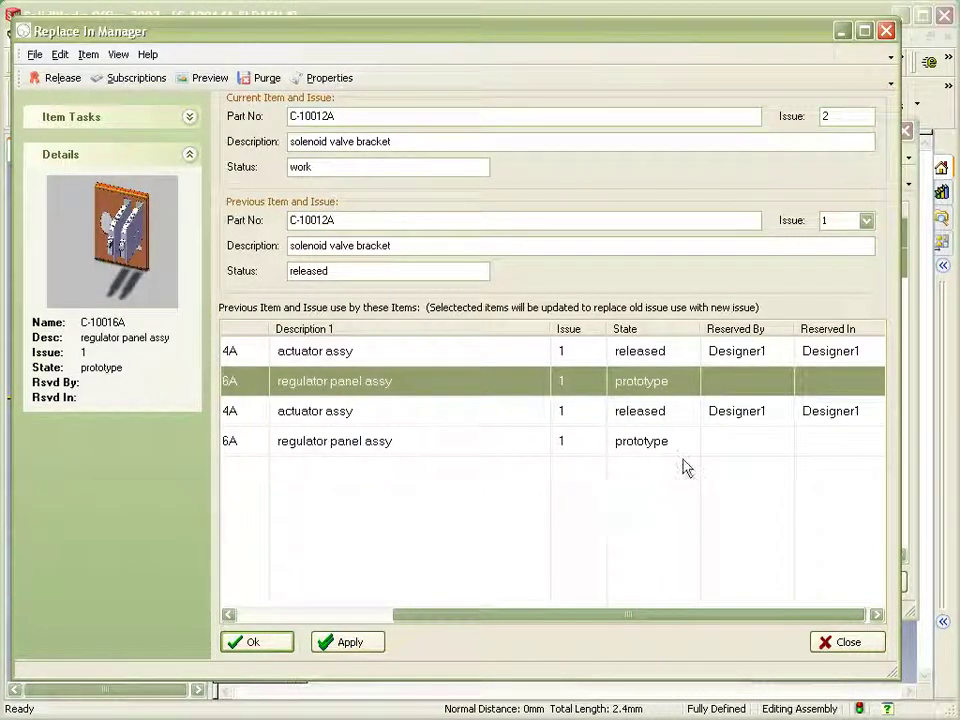
pyautogui.rightClick(730, 384)
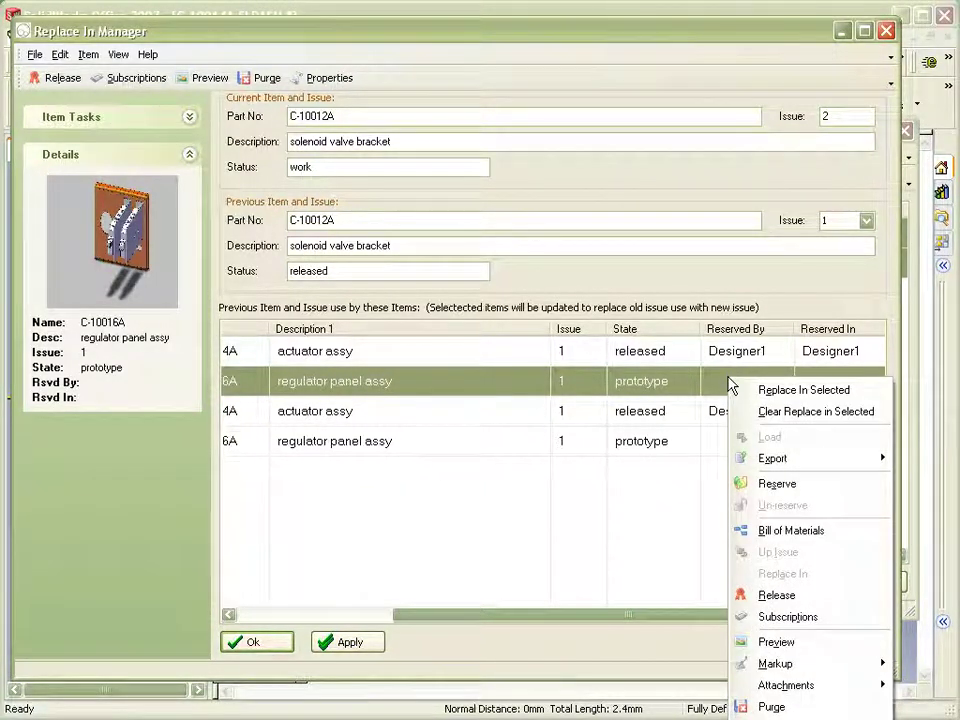
pyautogui.click(801, 486)
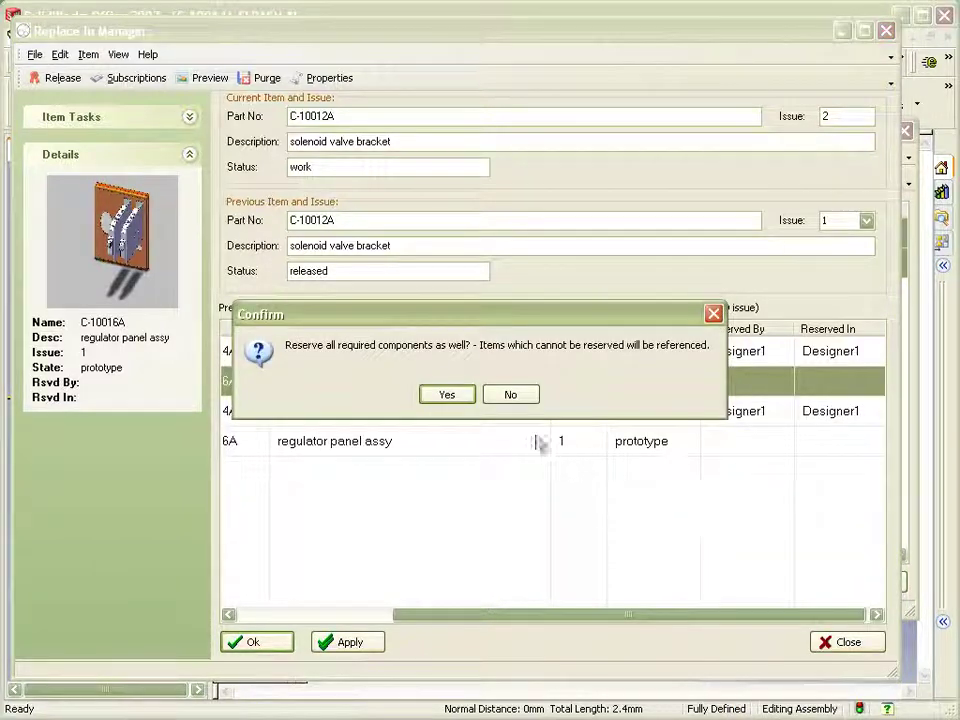
pyautogui.click(512, 396)
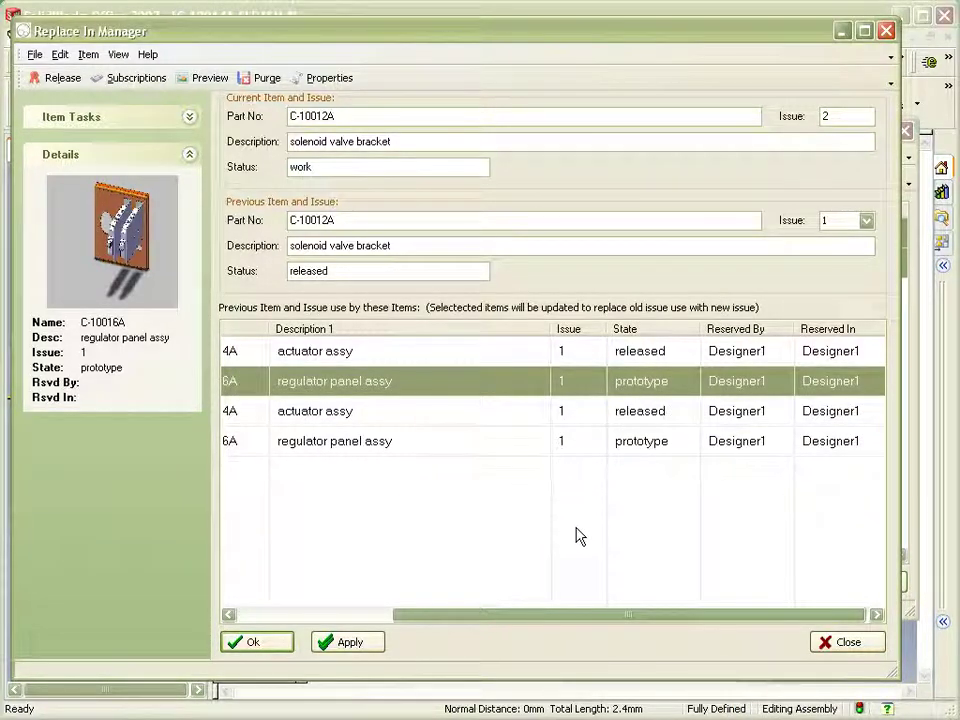
pyautogui.moveTo(576, 617); pyautogui.dragTo(380, 630)
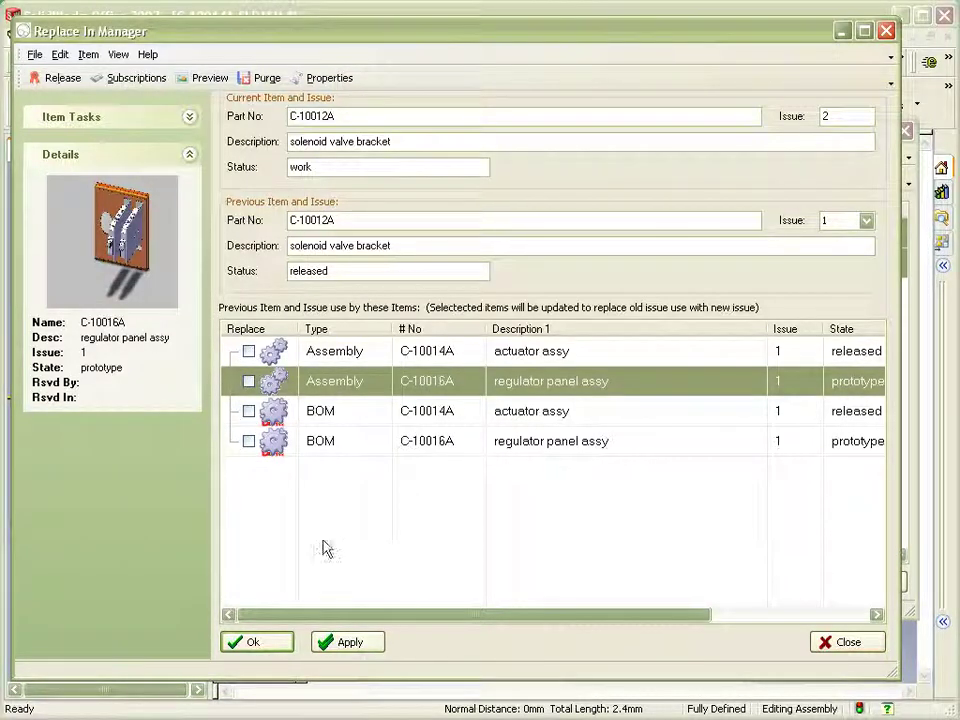
# Step: Mark the C-10016A BOM and assembly rows for replacement and apply the C-10012A issue 2 update
pyautogui.click(248, 441)
pyautogui.click(248, 381)
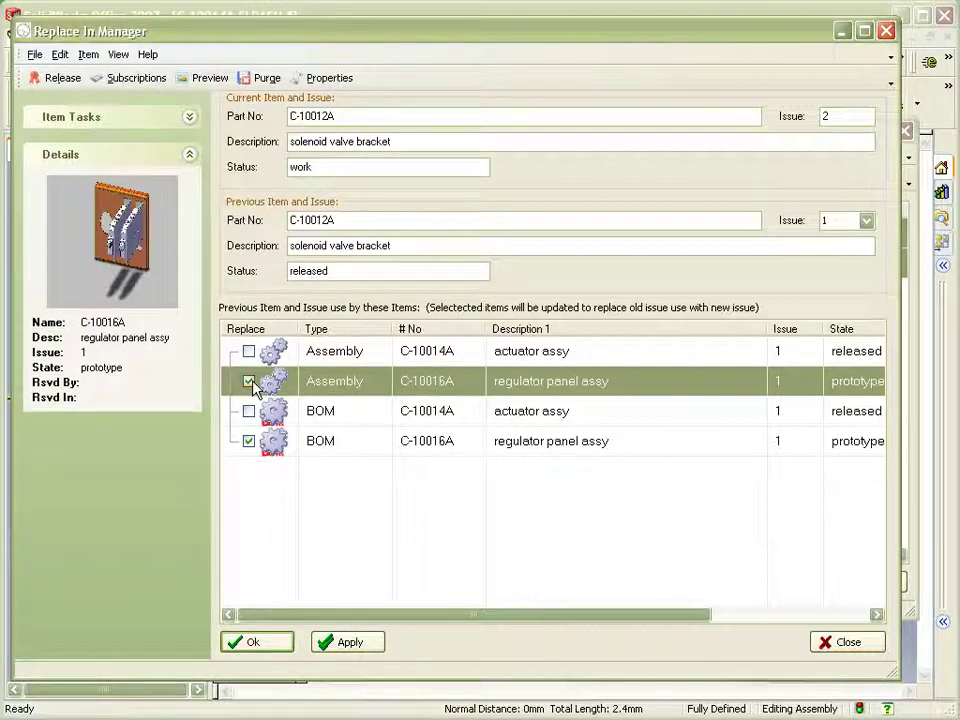
pyautogui.click(255, 643)
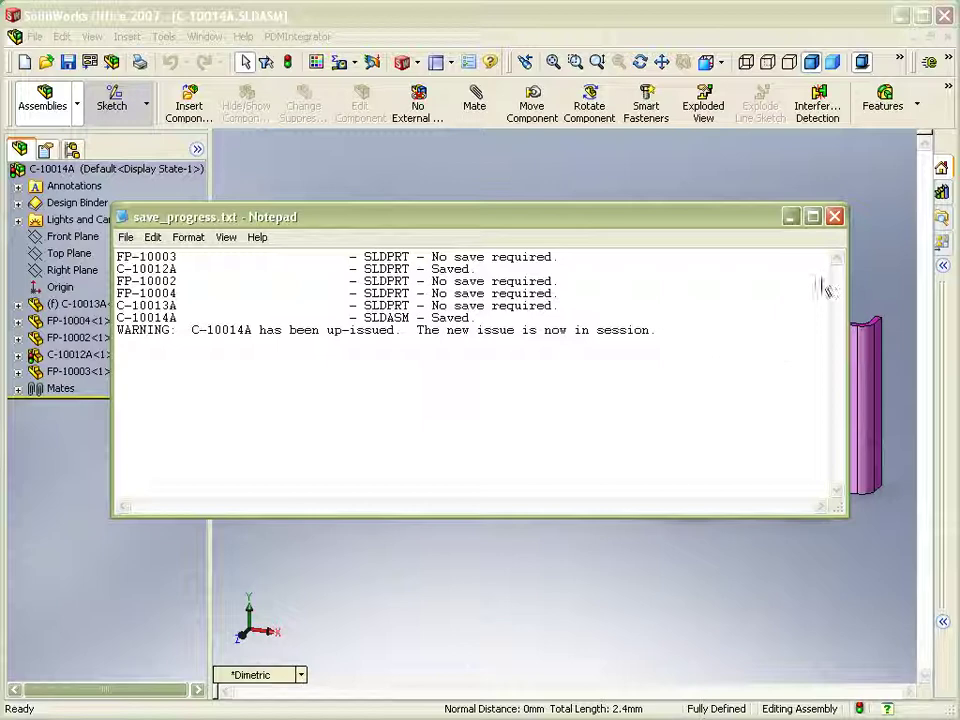
# Step: Close the save_progress.txt log in Notepad and the C-10014A actuator assembly document
pyautogui.click(834, 216)
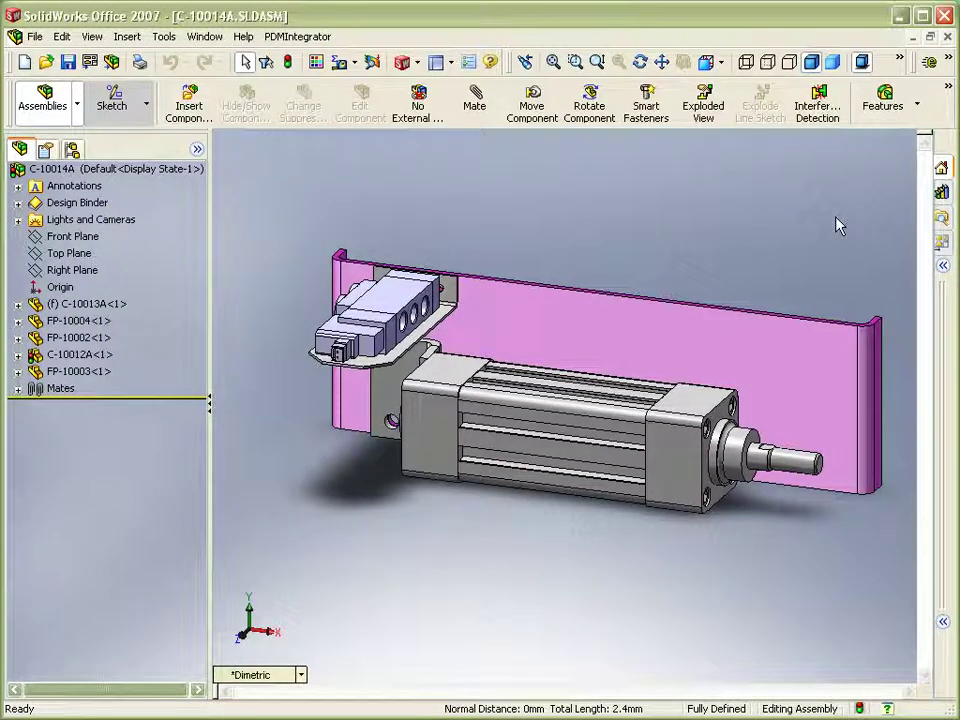
pyautogui.click(948, 40)
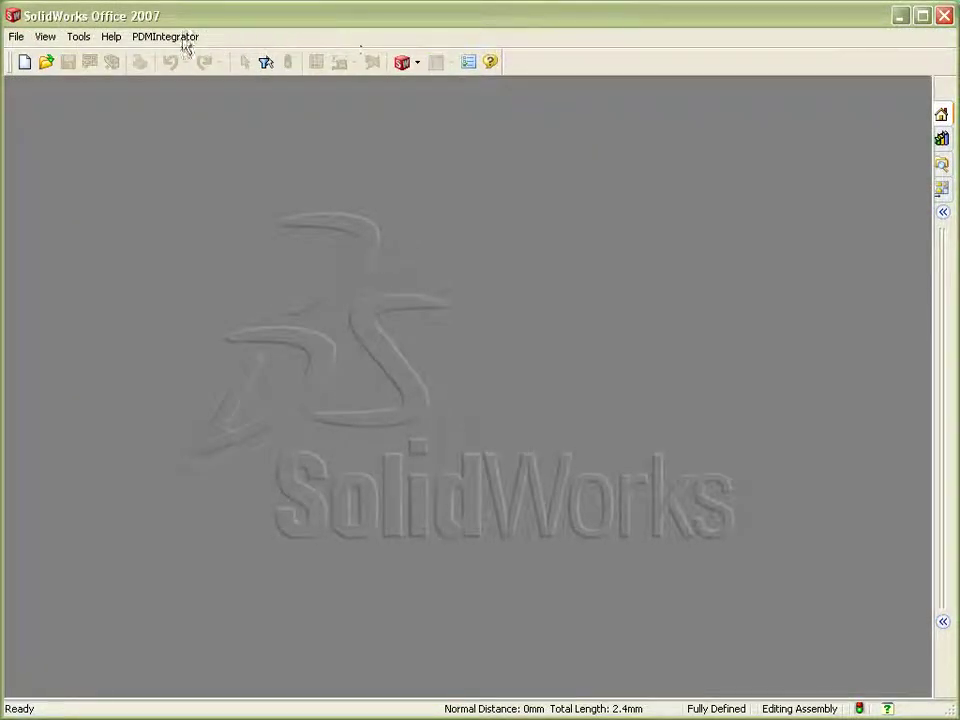
# Step: Load regulator panel assy C-10016A from the working folder in DesignDataManager's Search and Open
pyautogui.click(150, 37)
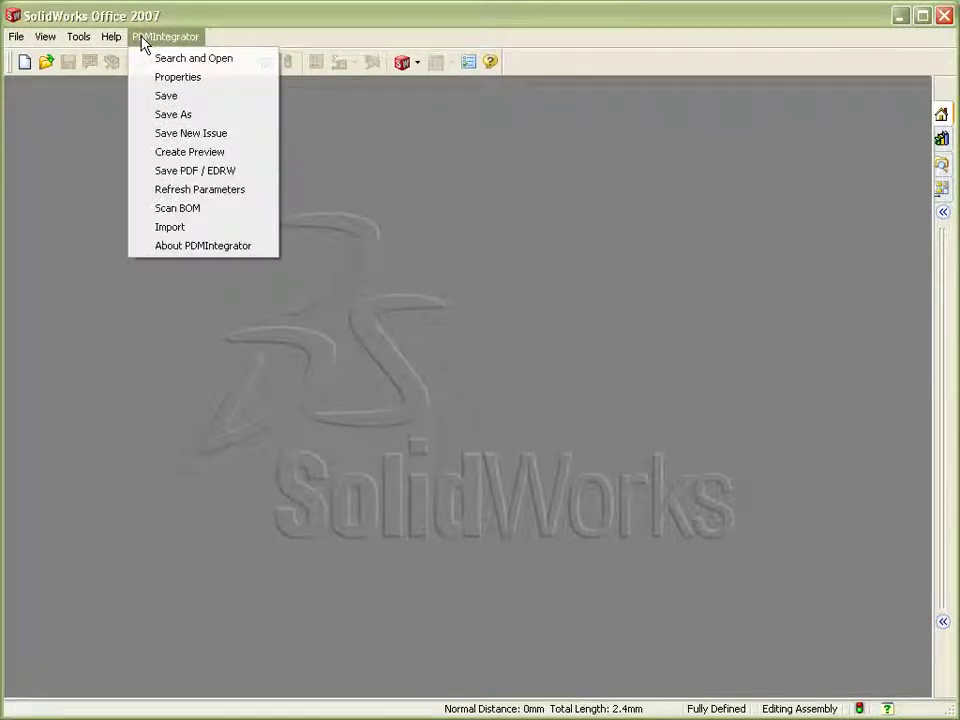
pyautogui.click(173, 62)
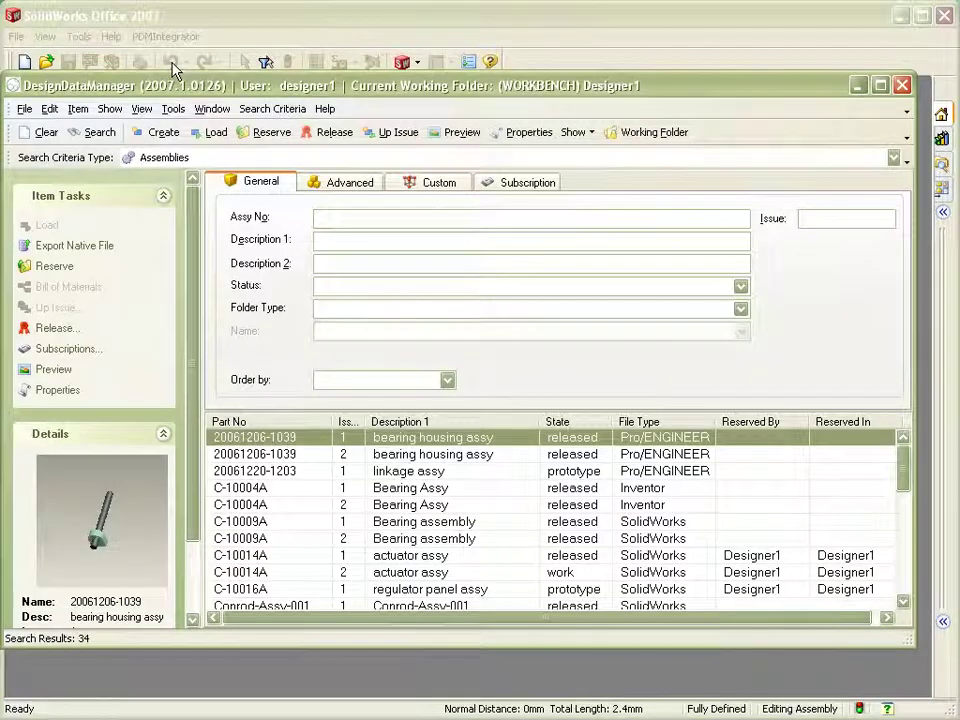
pyautogui.click(653, 136)
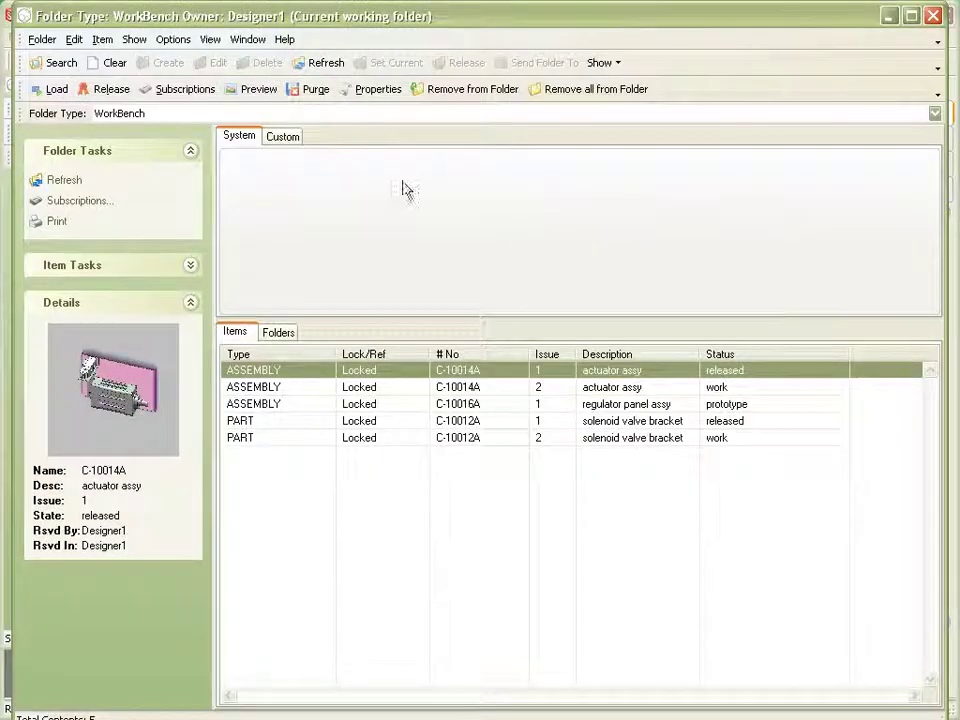
pyautogui.click(273, 404)
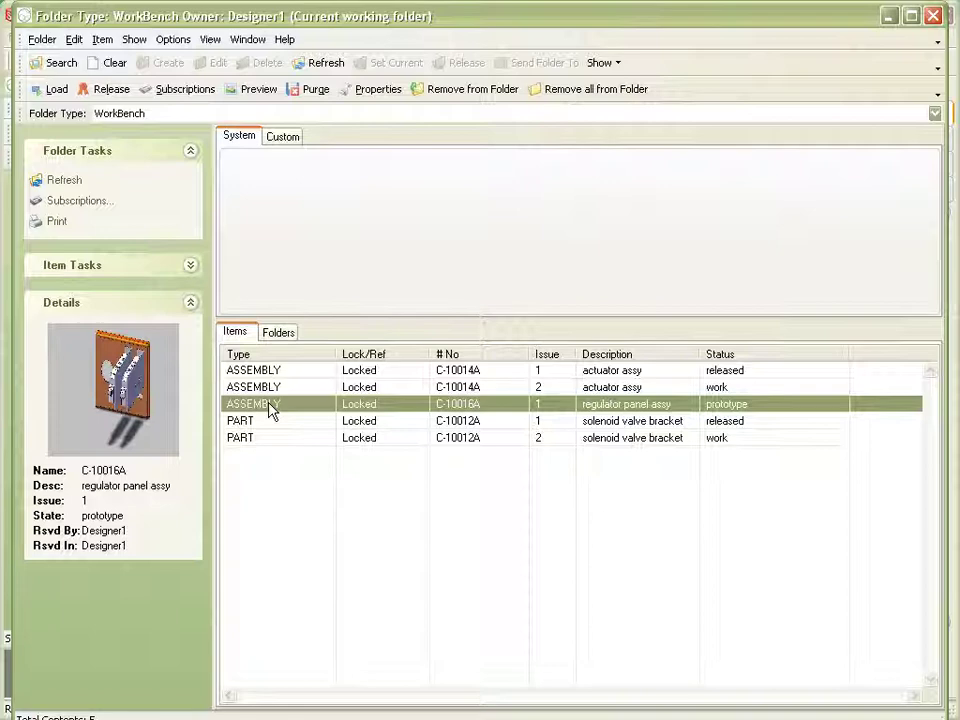
pyautogui.rightClick(300, 406)
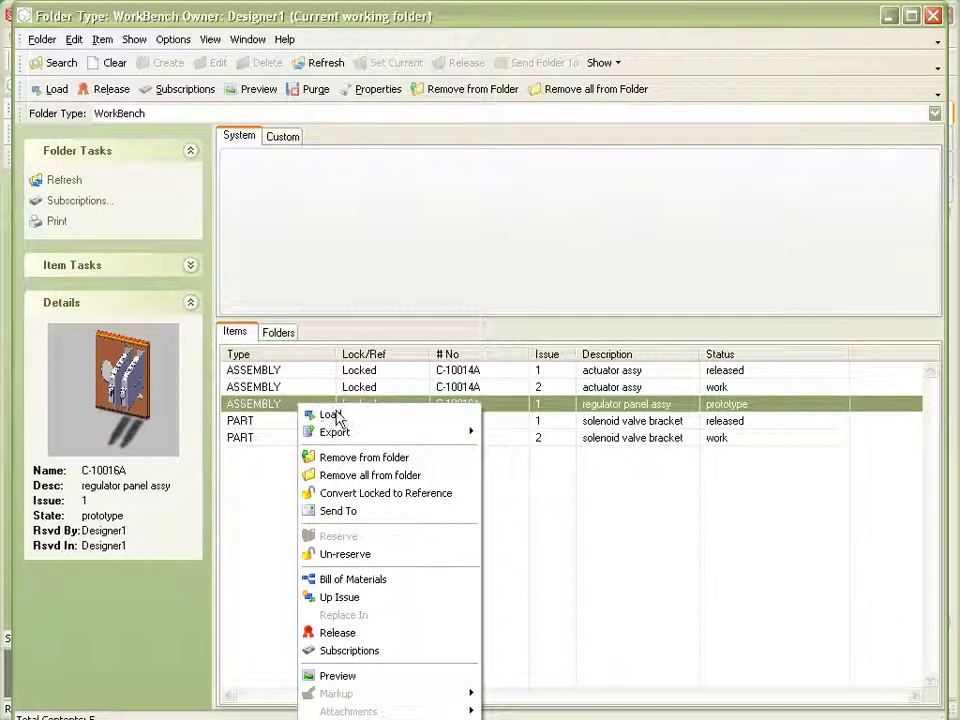
pyautogui.click(336, 417)
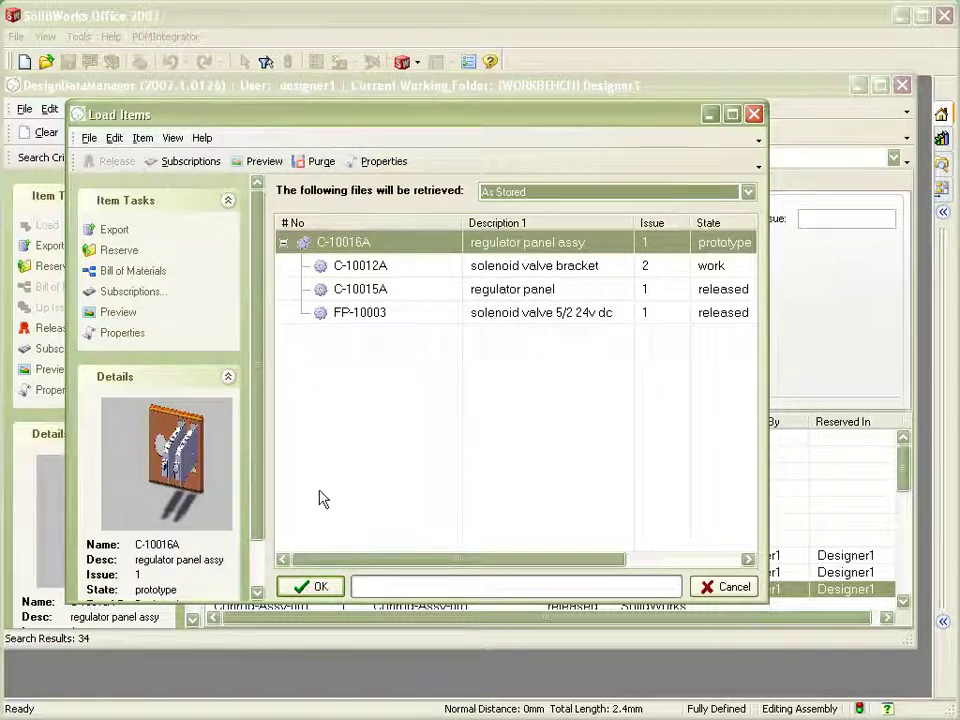
# Step: Confirm retrieving C-10016A with C-10012A issue 2, C-10015A and FP-10003 into SolidWorks
pyautogui.click(318, 586)
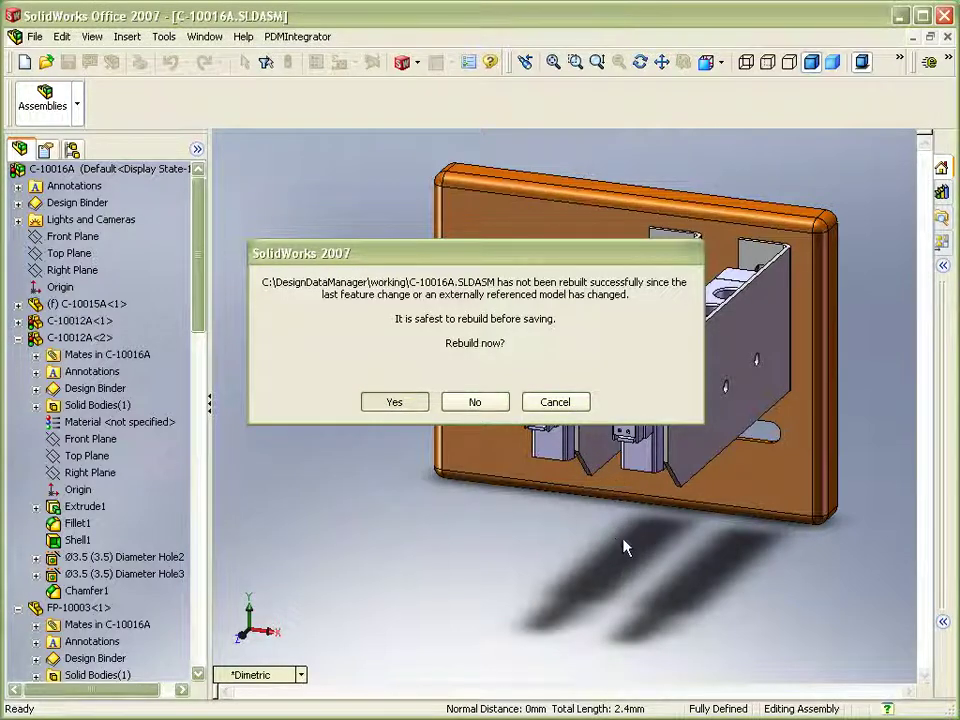
# Step: Rebuild C-10016A and highlight bracket instance C-10012A<2> in the FeatureManager tree
pyautogui.press('Return')
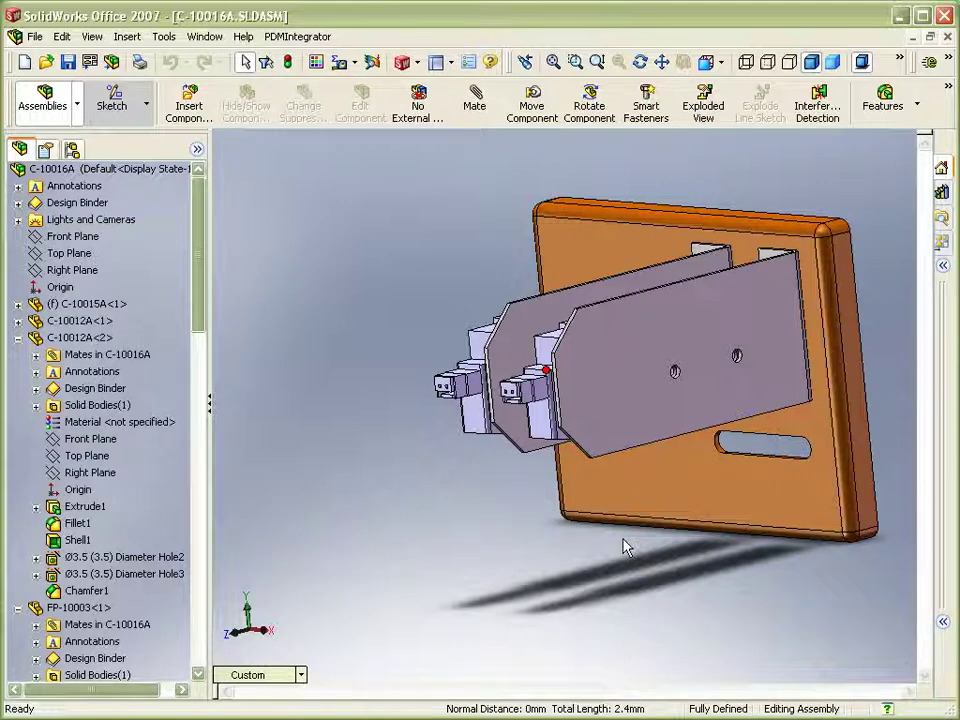
pyautogui.click(75, 337)
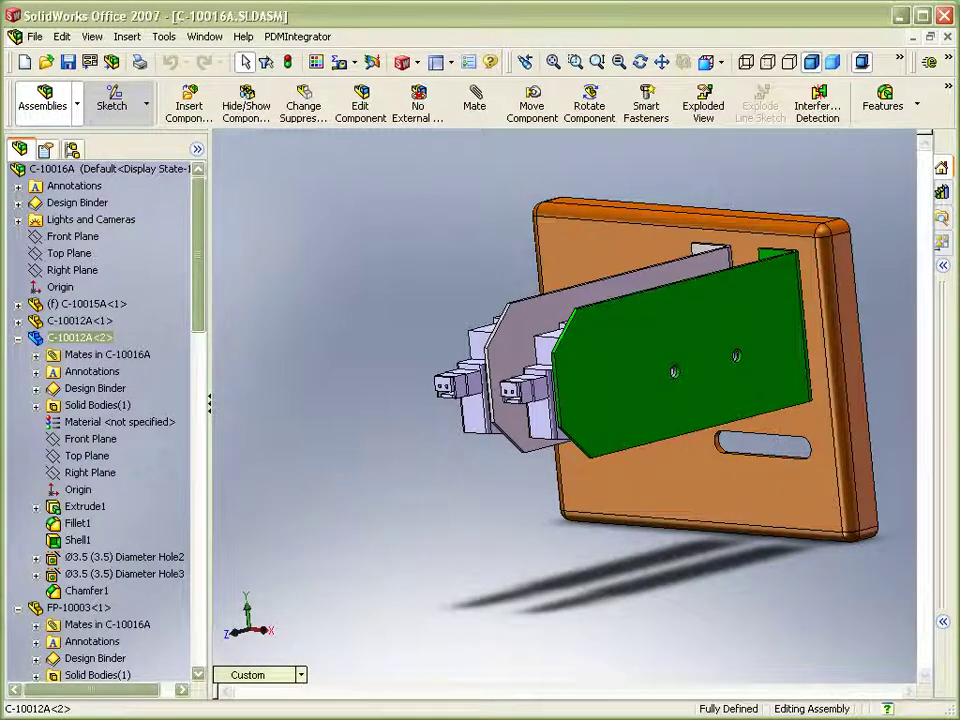